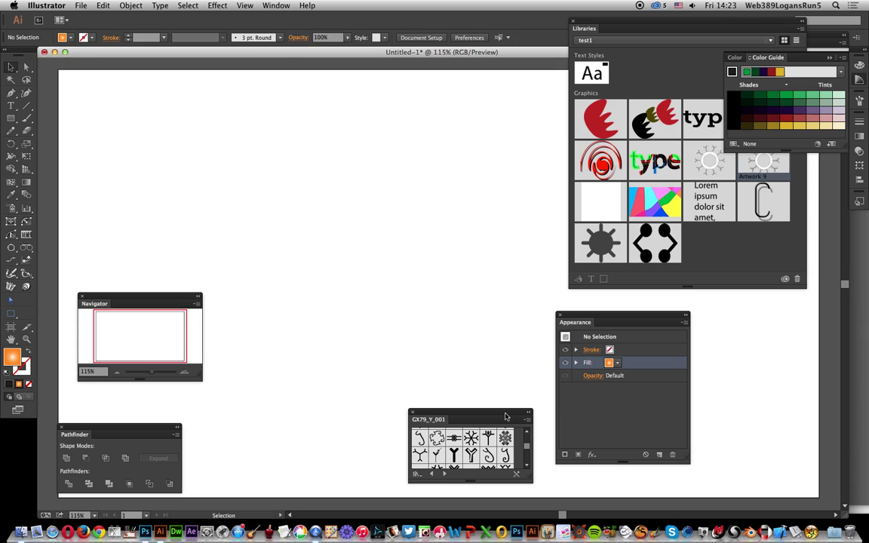
Move the GX79_Y_001 symbols panel up slightly and resize it larger to show more glyphs.
{"action": "left_click_drag", "start_coordinate": [505, 416], "coordinate": [496, 378]}
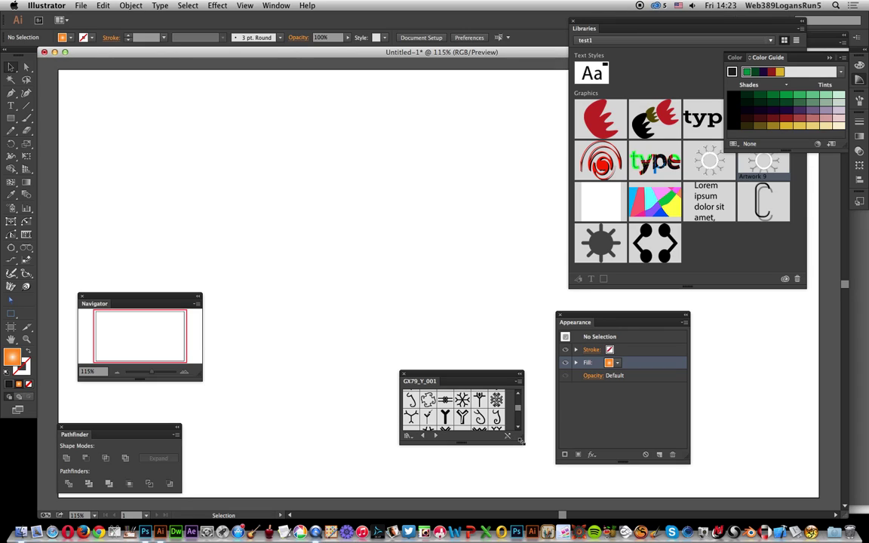
{"action": "left_click_drag", "start_coordinate": [519, 440], "coordinate": [537, 479]}
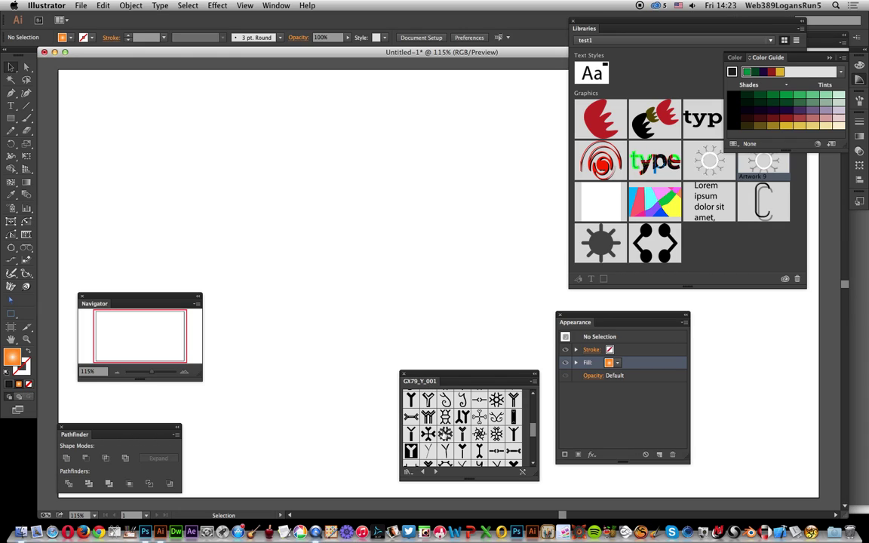
Place the snowflake symbol from GX79_Y_001 onto the artboard, left of centre.
{"action": "left_click", "coordinate": [428, 435]}
{"action": "left_click_drag", "start_coordinate": [428, 434], "coordinate": [497, 431]}
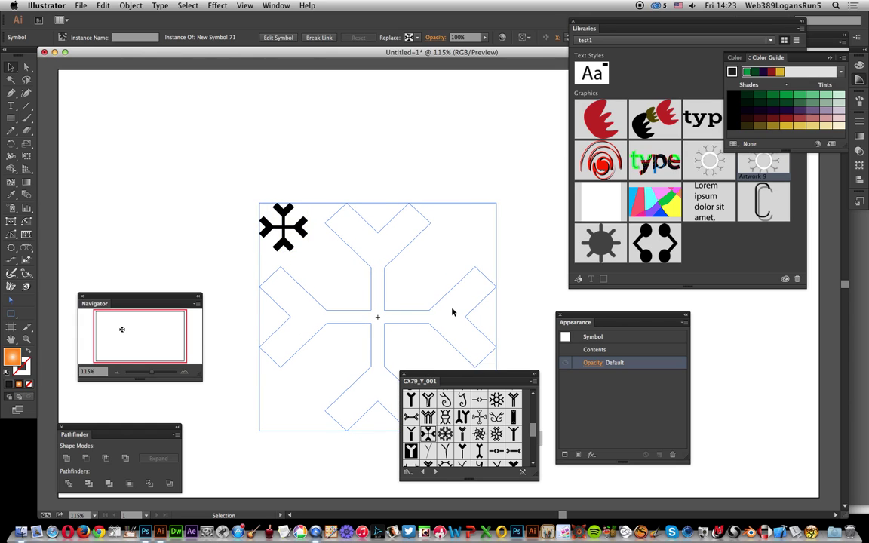
{"action": "mouse_move", "coordinate": [463, 313]}
{"action": "left_mouse_down"}
{"action": "mouse_move", "coordinate": [417, 229]}
{"action": "mouse_move", "coordinate": [407, 229]}
{"action": "left_mouse_up"}
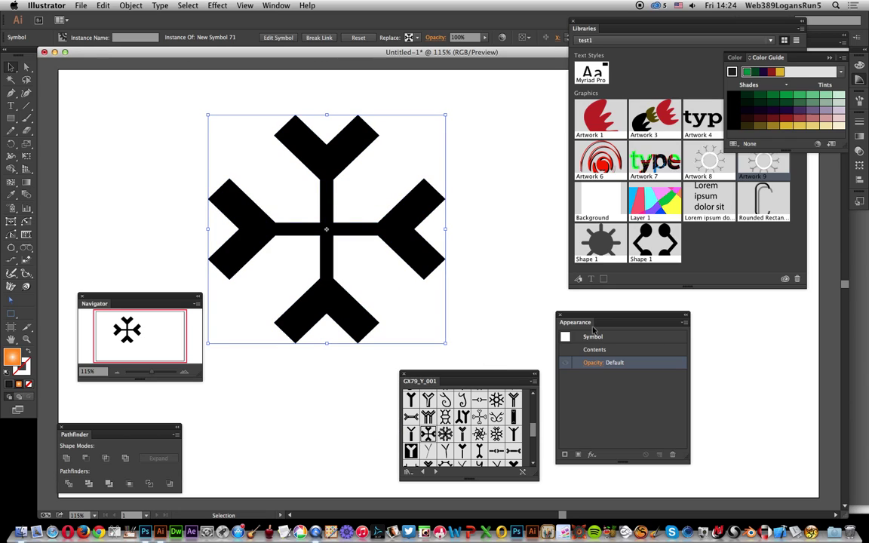
{"action": "mouse_move", "coordinate": [581, 324]}
{"action": "left_mouse_down"}
{"action": "mouse_move", "coordinate": [547, 300]}
{"action": "mouse_move", "coordinate": [576, 321]}
{"action": "left_mouse_up"}
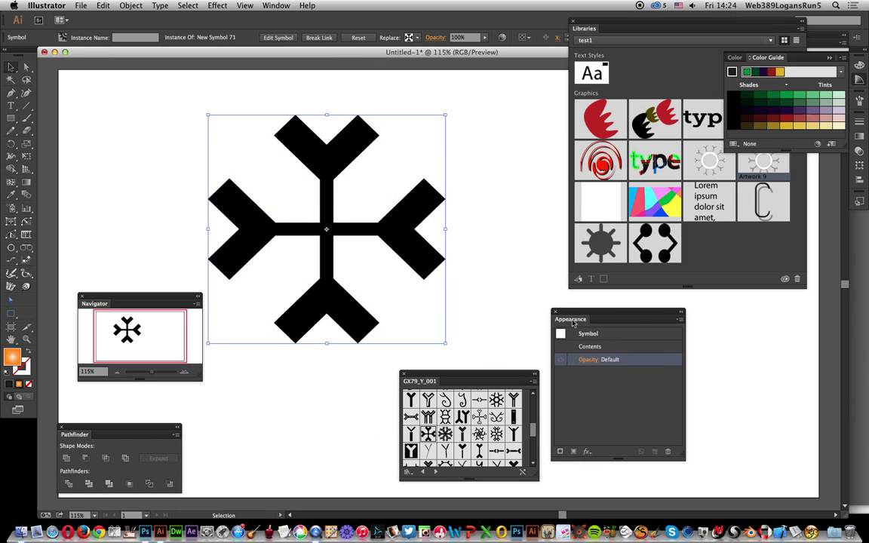
Add a new fill to the symbol and make it yellow from the Color Guide.
{"action": "left_click", "coordinate": [276, 6]}
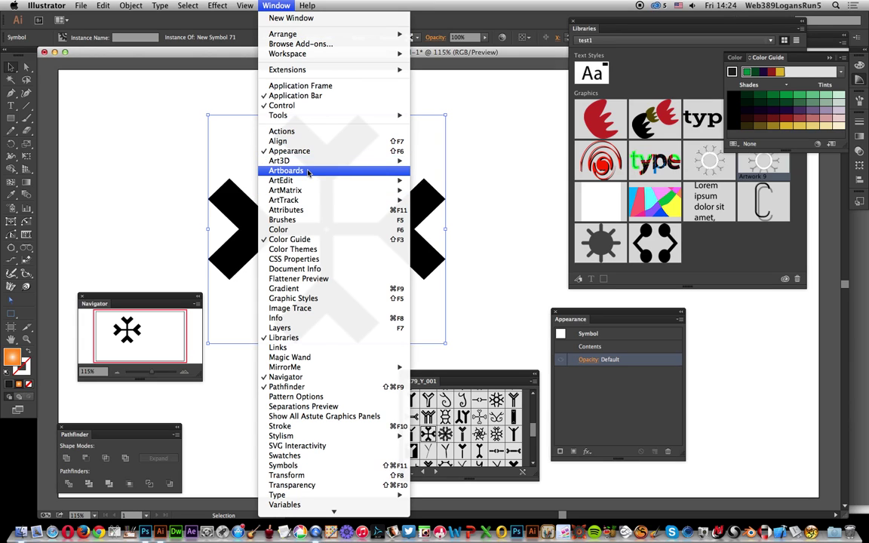
{"action": "left_click", "coordinate": [572, 310]}
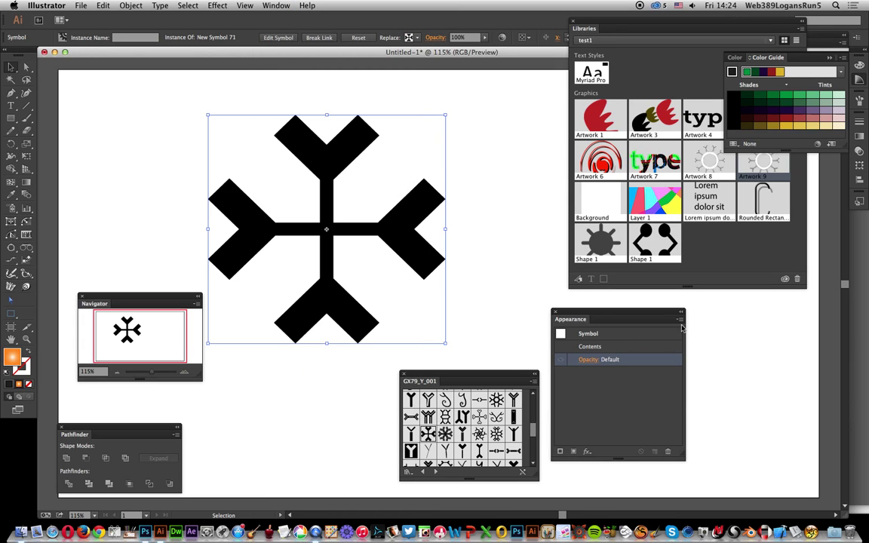
{"action": "left_click", "coordinate": [678, 321]}
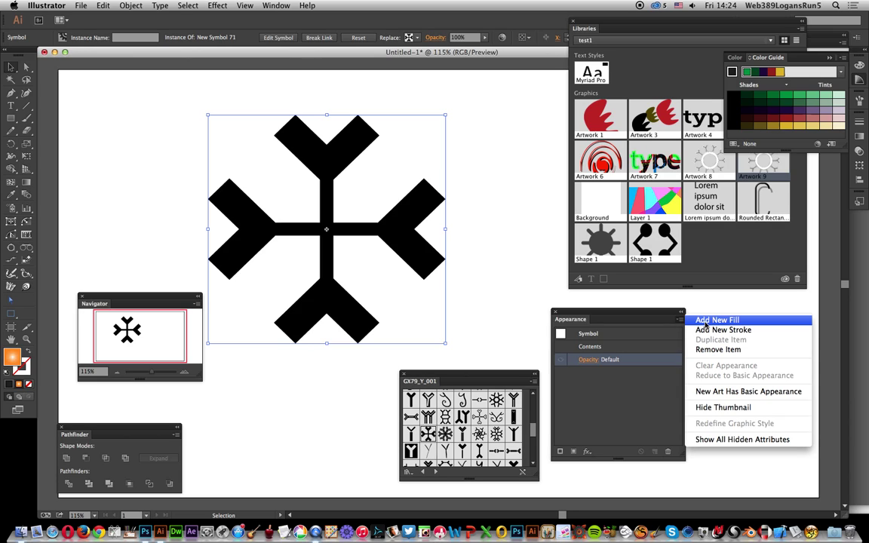
{"action": "left_click", "coordinate": [788, 177]}
{"action": "left_click", "coordinate": [739, 123]}
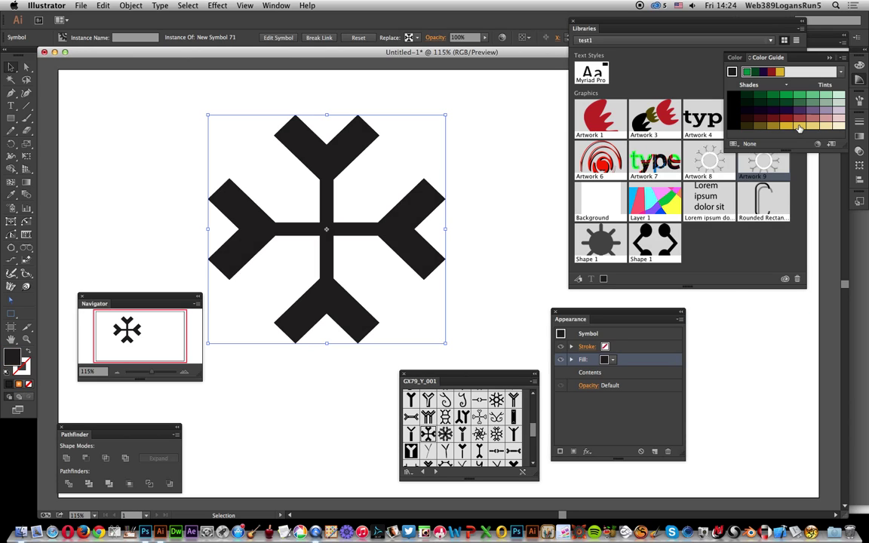
{"action": "left_click", "coordinate": [799, 127]}
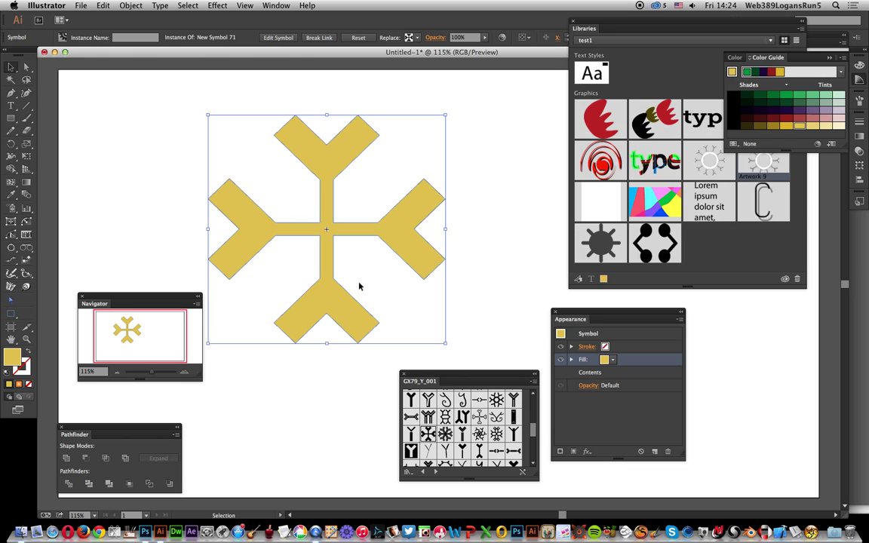
Add a second stroke to the symbol and set its weight to 7 pt.
{"action": "left_click", "coordinate": [581, 346]}
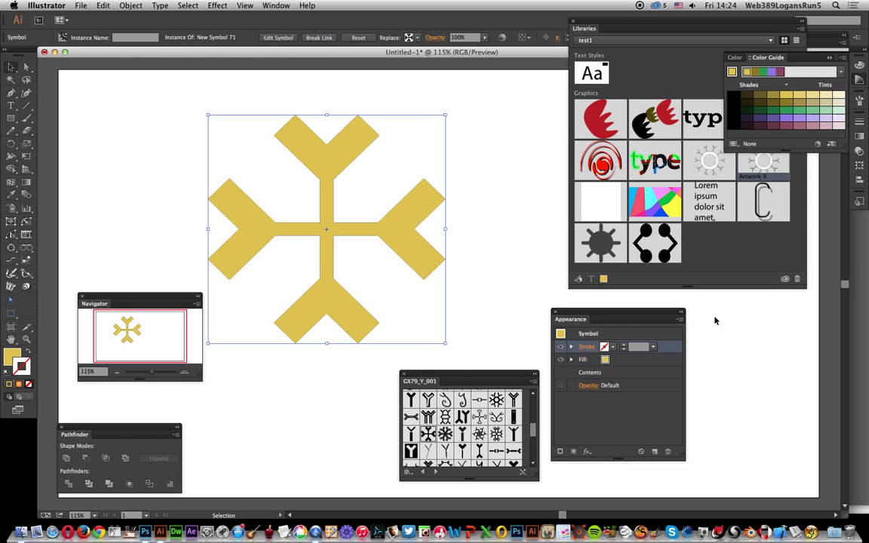
{"action": "left_click", "coordinate": [678, 323]}
{"action": "left_click", "coordinate": [675, 330]}
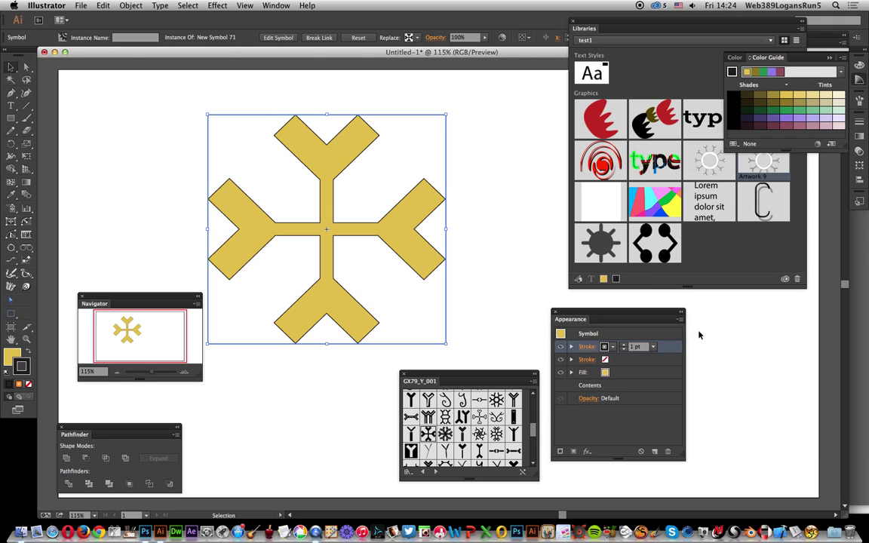
{"action": "left_click", "coordinate": [653, 346]}
{"action": "left_click", "coordinate": [666, 199]}
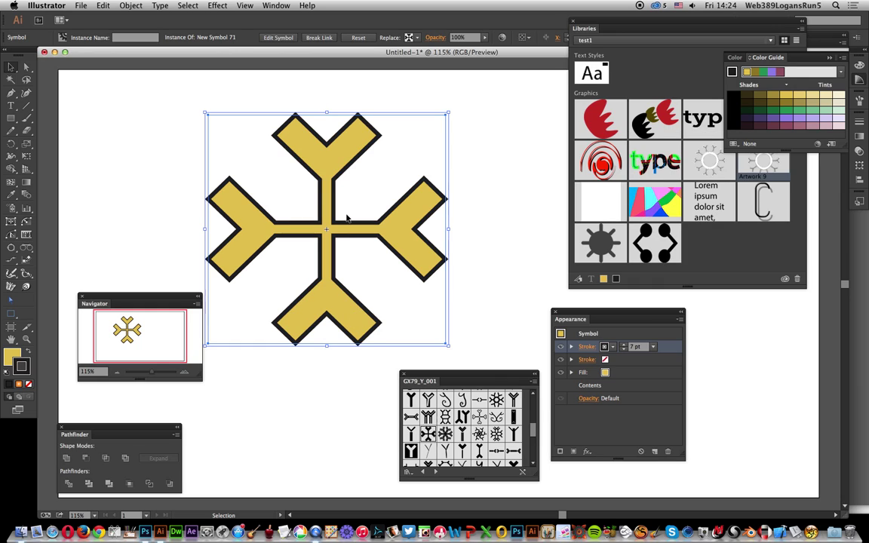
Apply the Sketch > Chrome effect to the stroke with Detail 7 and Smoothness 10.
{"action": "left_click", "coordinate": [217, 5]}
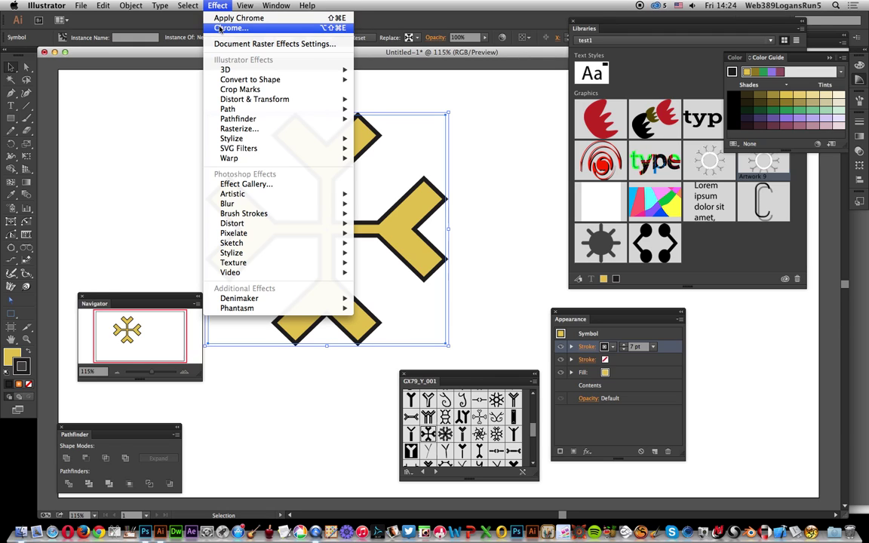
{"action": "left_click", "coordinate": [218, 28]}
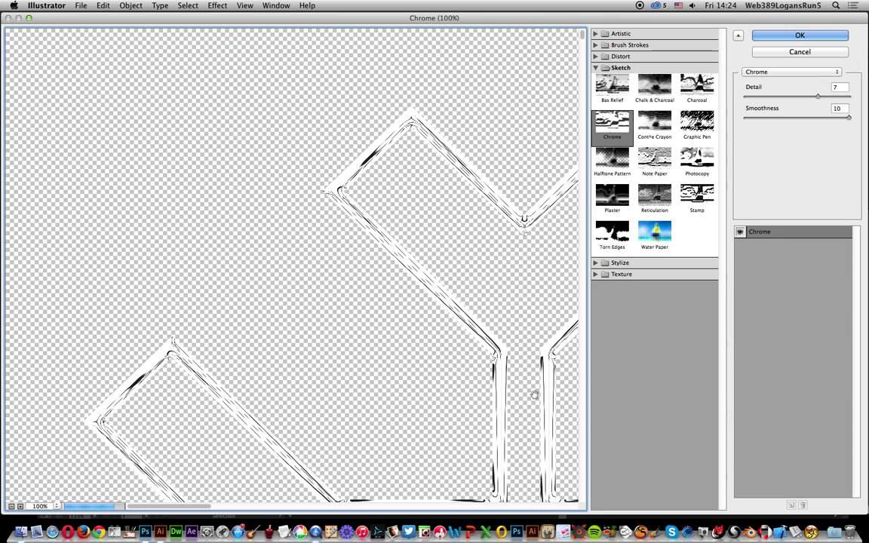
{"action": "left_click", "coordinate": [771, 34]}
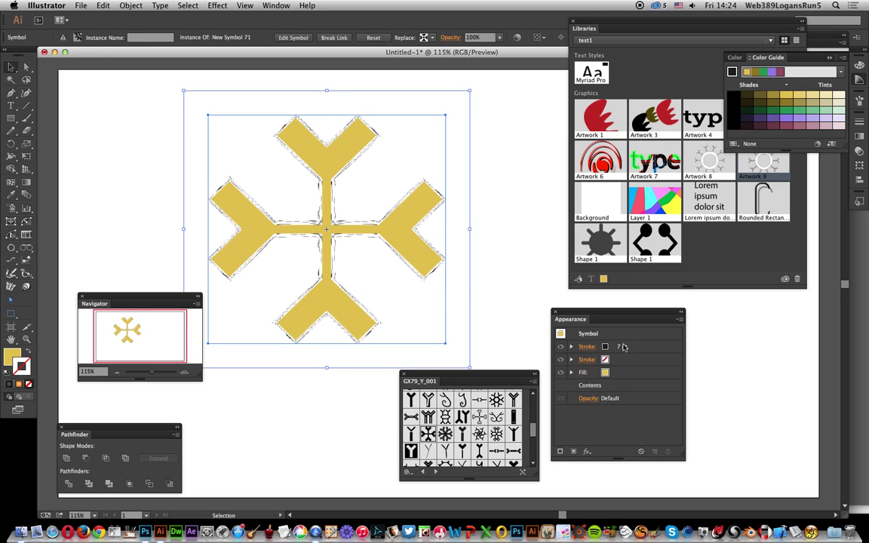
Expand the stroke's Chrome effect in Appearance, select the fill, and open the Window menu.
{"action": "left_click", "coordinate": [571, 347]}
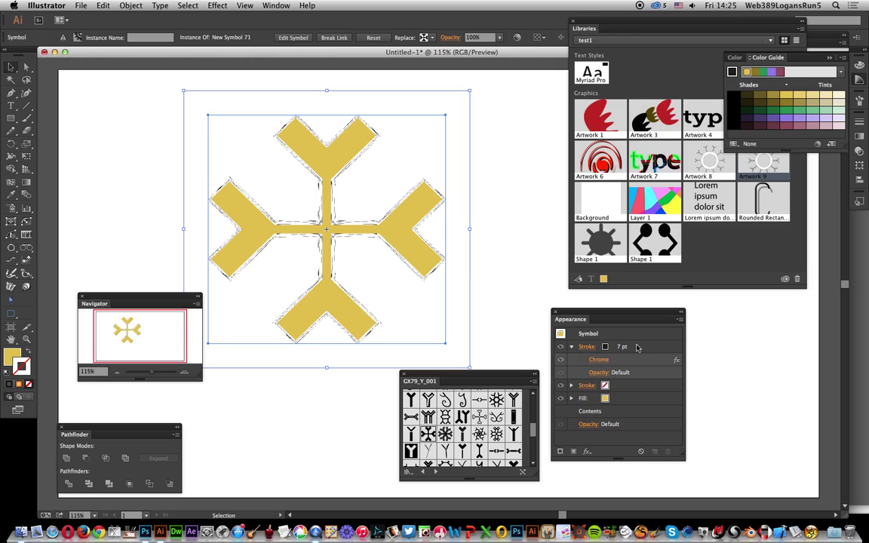
{"action": "left_click", "coordinate": [633, 401]}
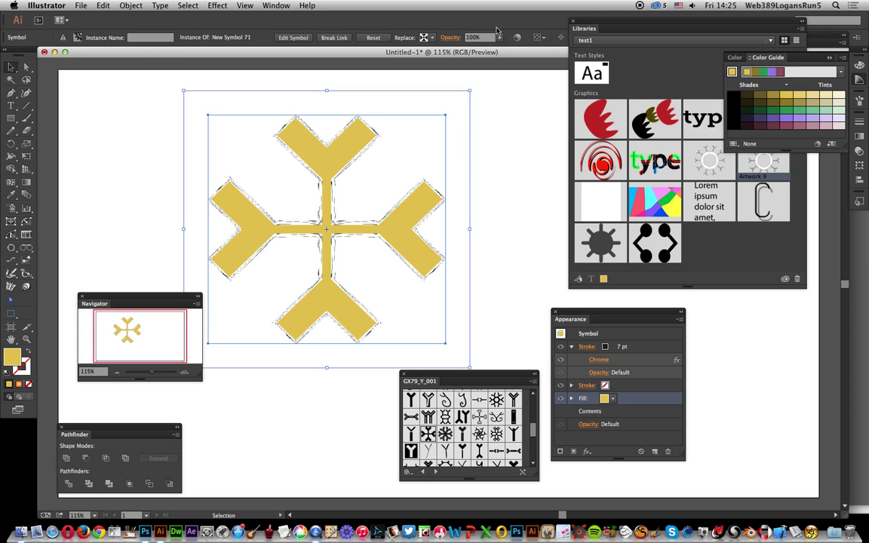
{"action": "left_click", "coordinate": [276, 6]}
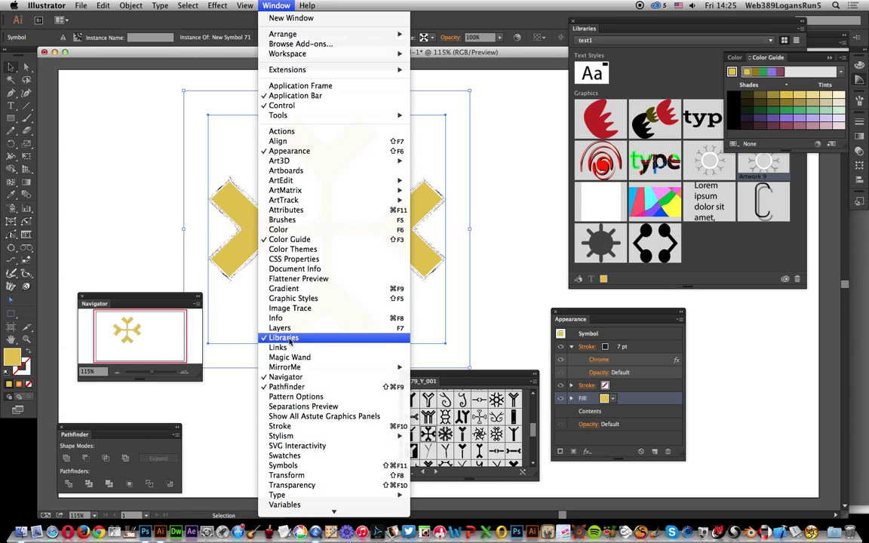
Add the yellow chrome-stroked symbol to the test1 library as Artwork 10.
{"action": "left_click", "coordinate": [223, 202]}
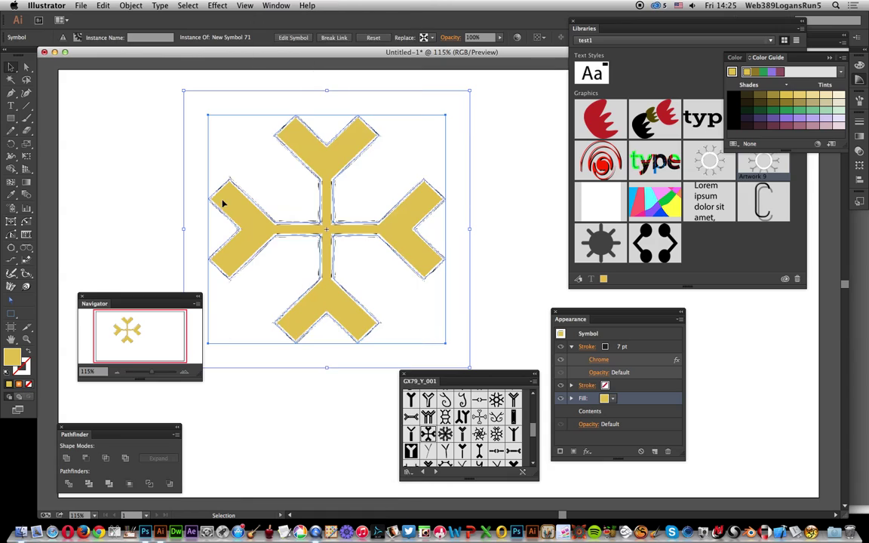
{"action": "left_click_drag", "start_coordinate": [251, 218], "coordinate": [701, 246]}
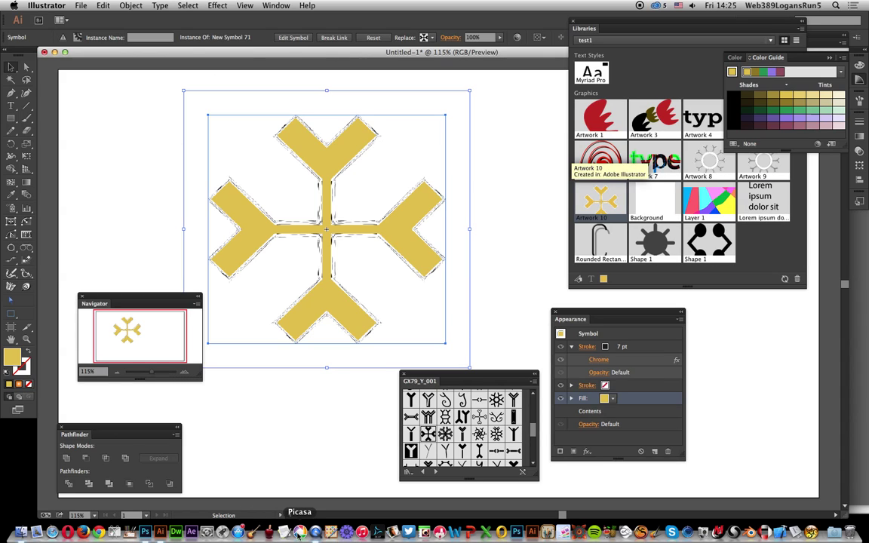
Switch to Photoshop and make its Libraries panel taller to show Artwork 10 among test1 graphics.
{"action": "key", "text": "super+Tab"}
{"action": "key", "text": "super+Tab"}
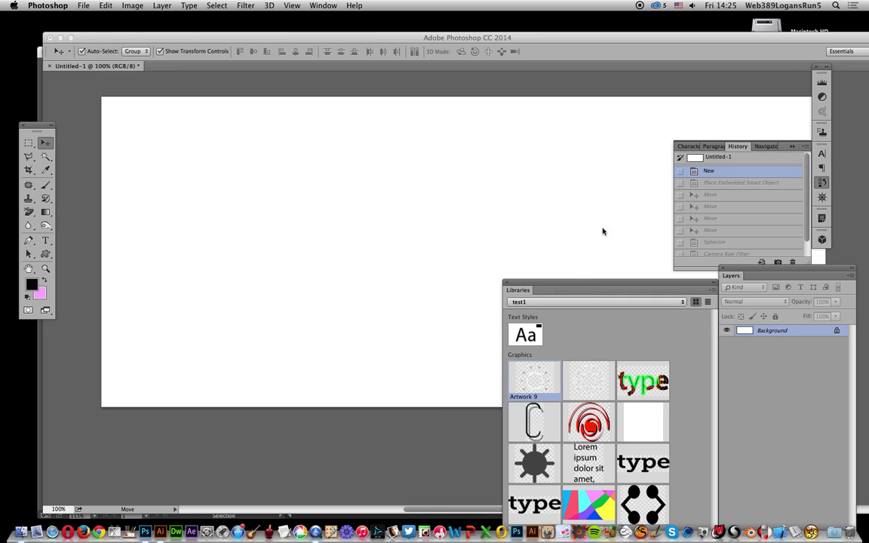
{"action": "left_click", "coordinate": [613, 310]}
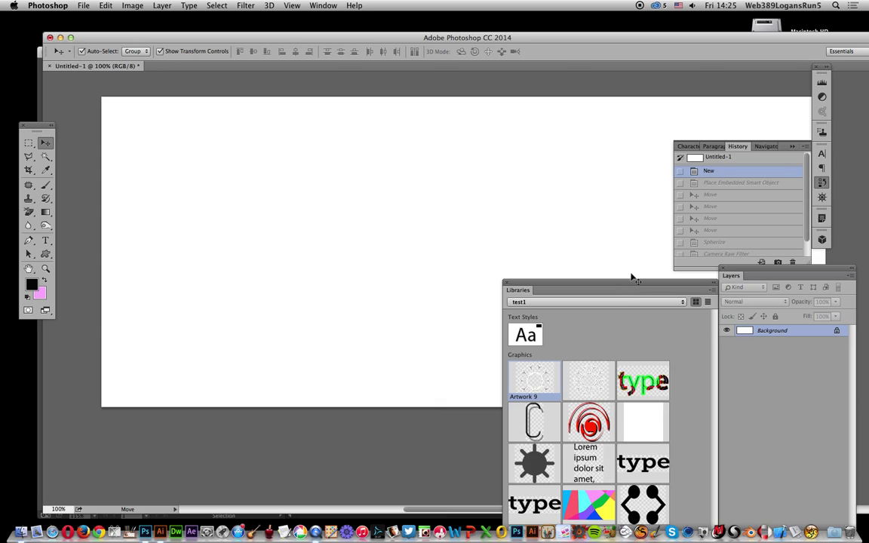
{"action": "left_click_drag", "start_coordinate": [630, 280], "coordinate": [631, 144]}
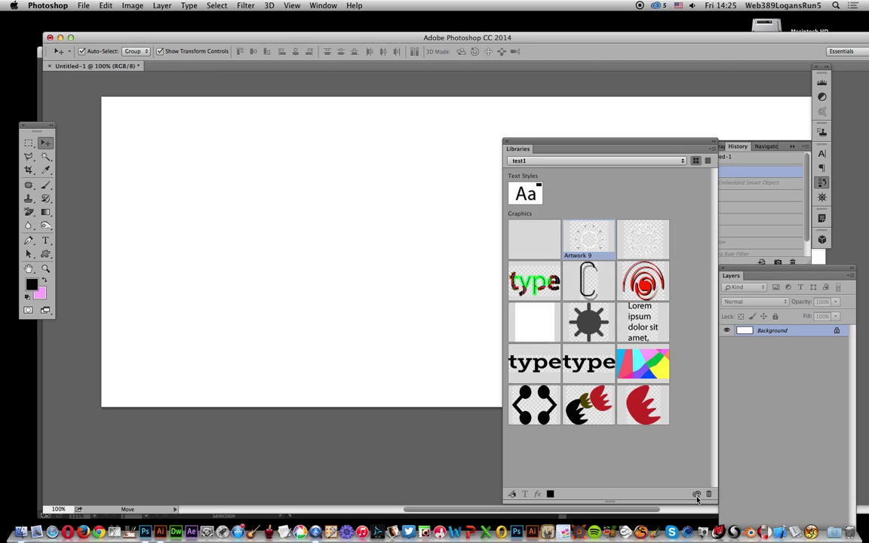
{"action": "mouse_move", "coordinate": [697, 497]}
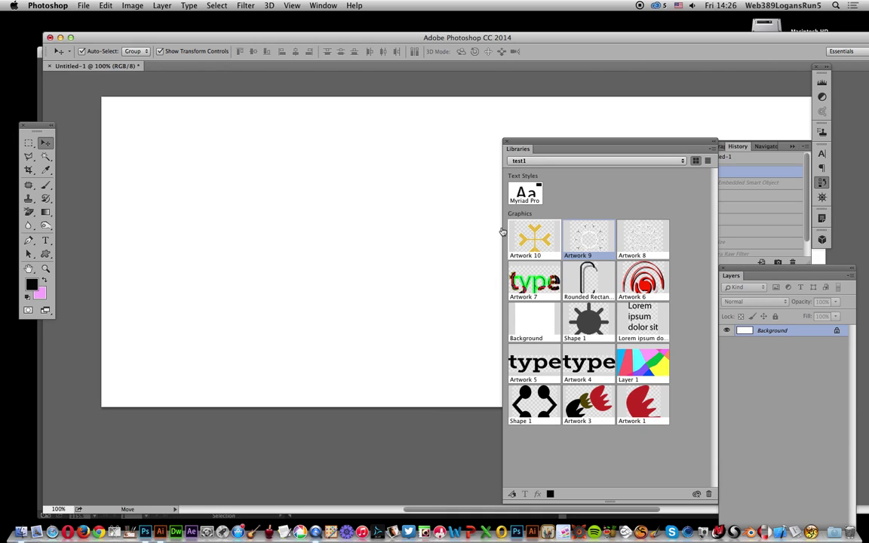
Place Artwork 10 from Libraries on the left of the canvas and commit the placement.
{"action": "left_click_drag", "start_coordinate": [268, 234], "coordinate": [309, 239]}
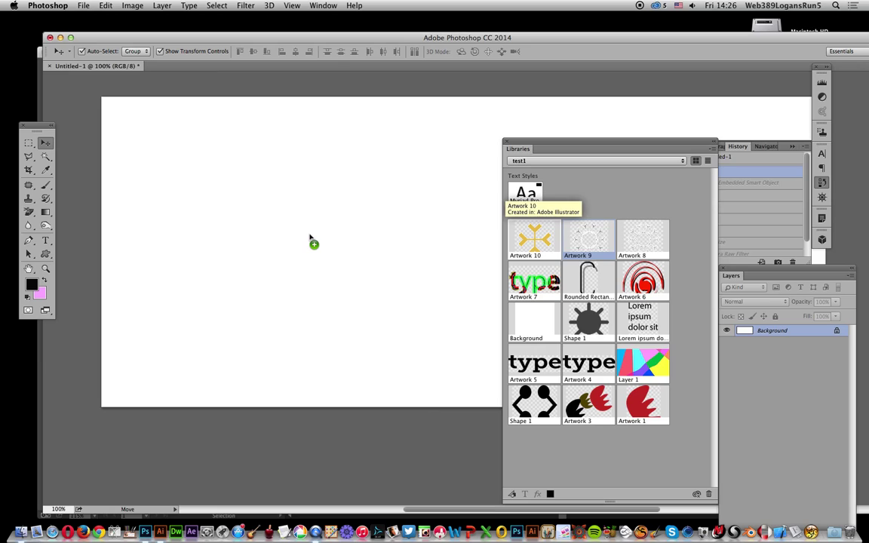
{"action": "left_click_drag", "start_coordinate": [309, 235], "coordinate": [303, 233]}
{"action": "left_click_drag", "start_coordinate": [303, 233], "coordinate": [302, 230]}
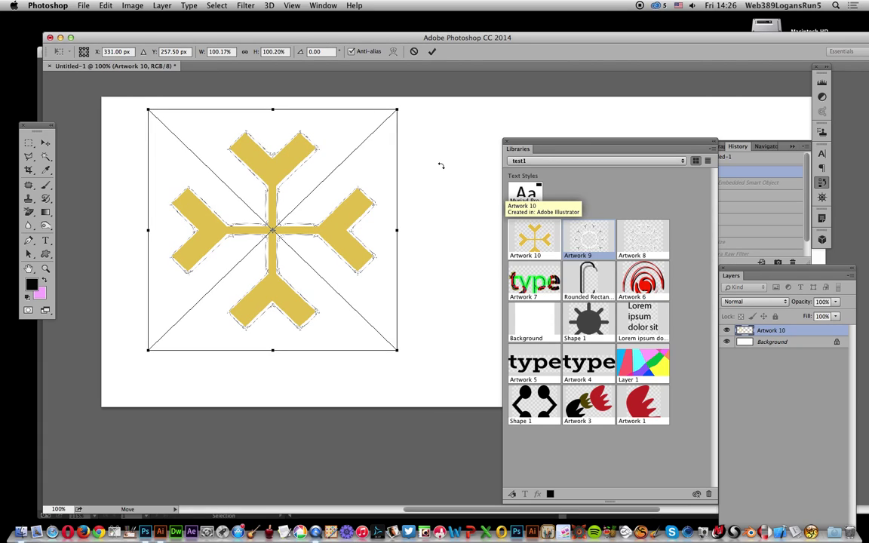
{"action": "left_click", "coordinate": [432, 52]}
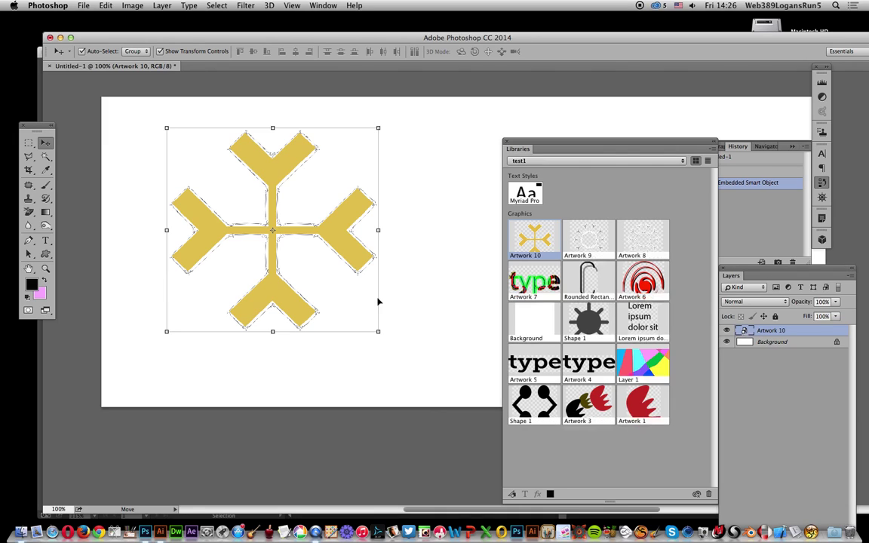
Alt-drag the symbol three times to make Artwork 10 copy, copy 2 and copy 3.
{"action": "left_click_drag", "start_coordinate": [344, 242], "coordinate": [393, 284]}
{"action": "left_click_drag", "start_coordinate": [306, 323], "coordinate": [258, 343]}
{"action": "left_click_drag", "start_coordinate": [472, 372], "coordinate": [370, 290]}
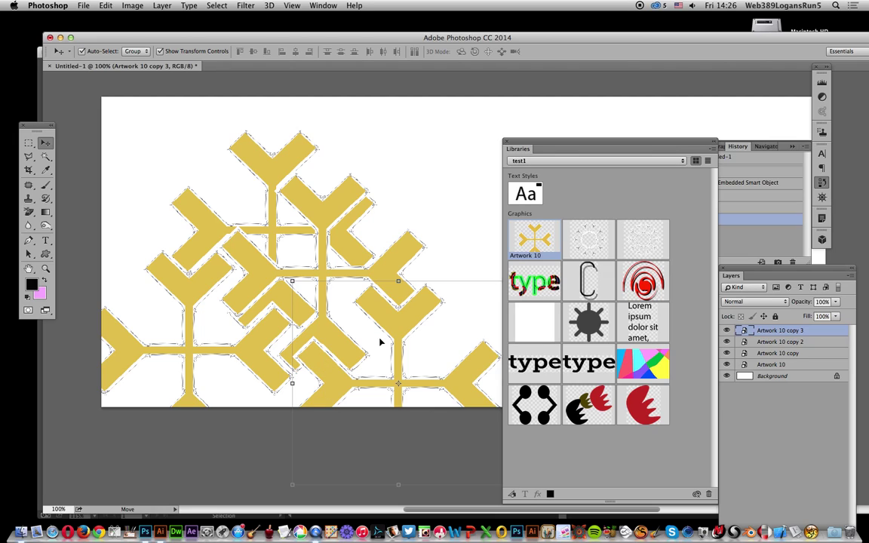
{"action": "left_click", "coordinate": [244, 6]}
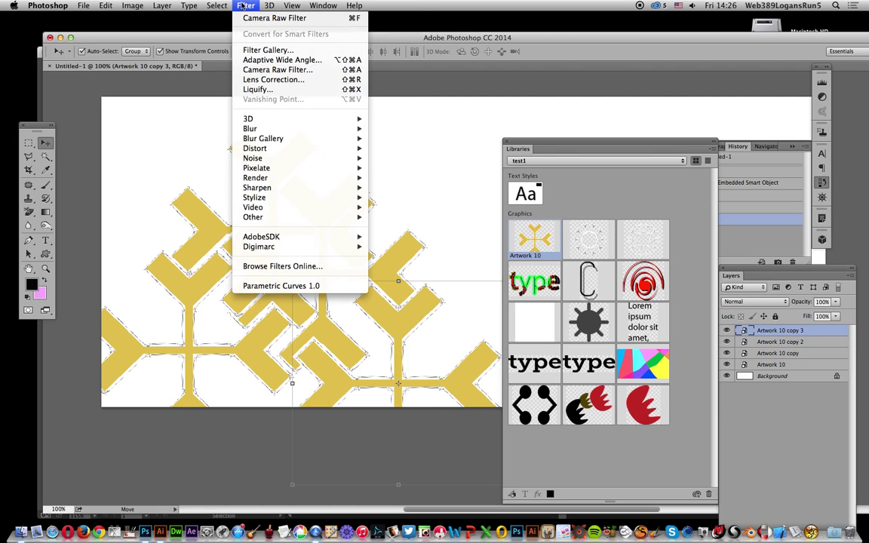
Apply a Camera Raw Filter to copy 3: Temperature -61, Tint +64, Exposure -2.20.
{"action": "left_click", "coordinate": [266, 70]}
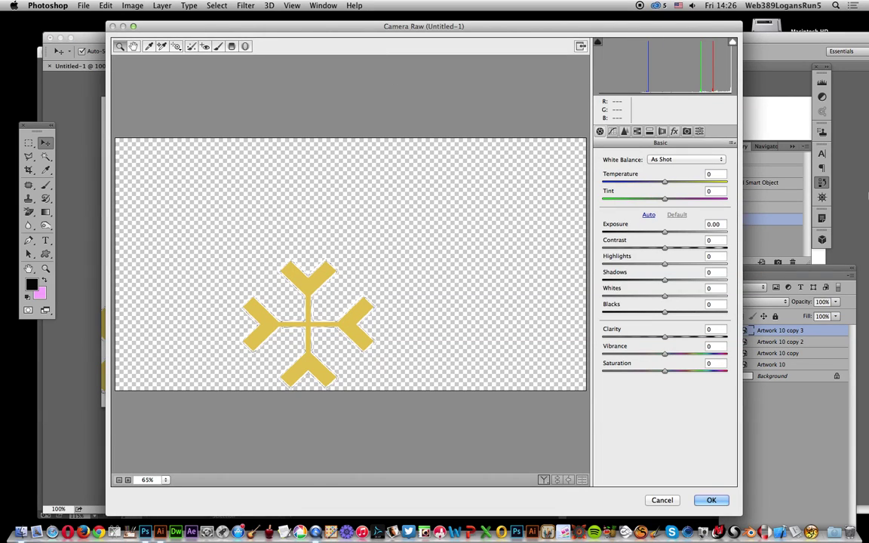
{"action": "left_click_drag", "start_coordinate": [665, 182], "coordinate": [626, 183]}
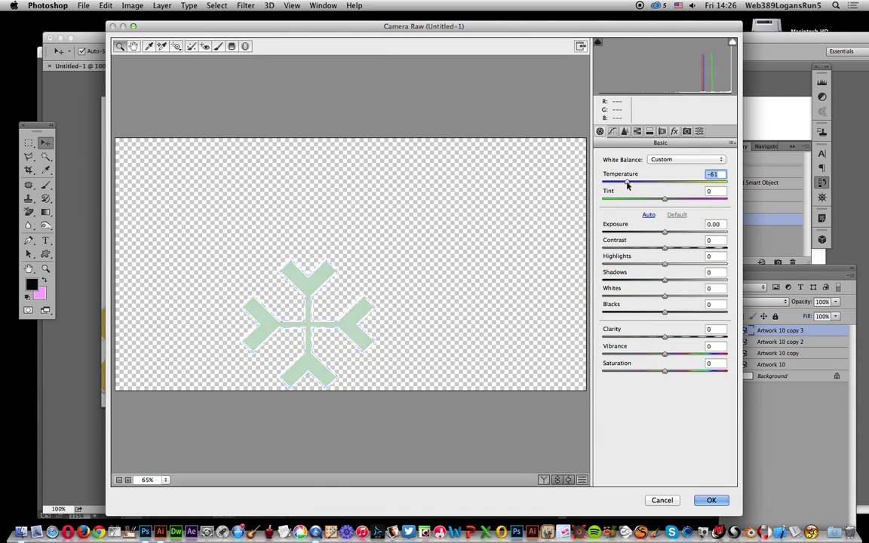
{"action": "left_click", "coordinate": [703, 199]}
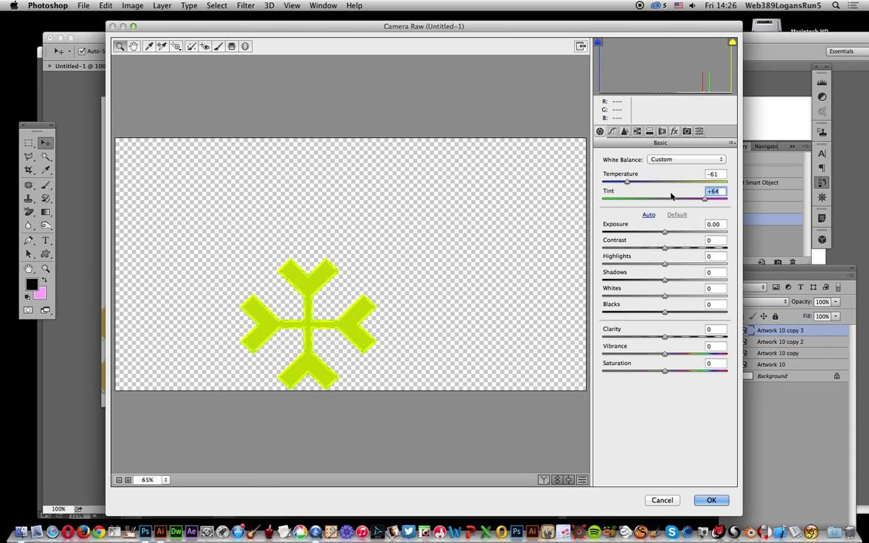
{"action": "left_click_drag", "start_coordinate": [665, 234], "coordinate": [638, 233]}
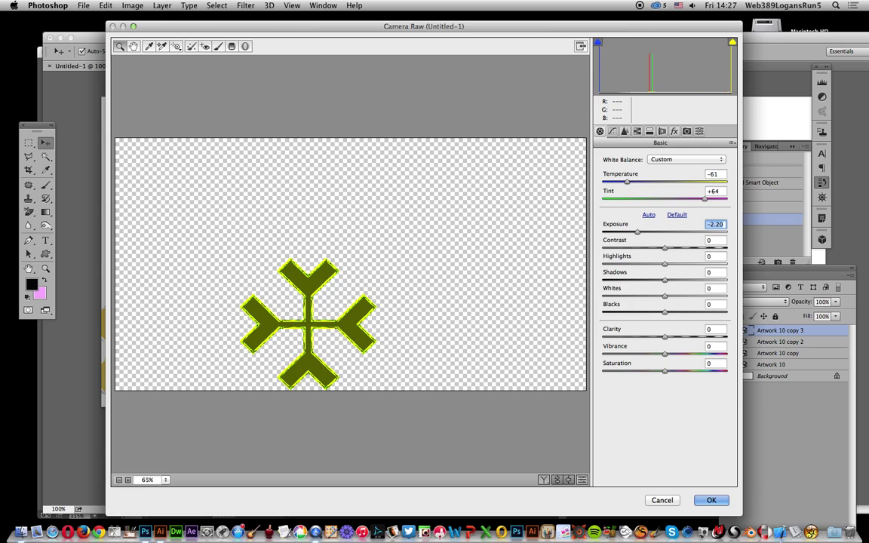
{"action": "left_click", "coordinate": [711, 500]}
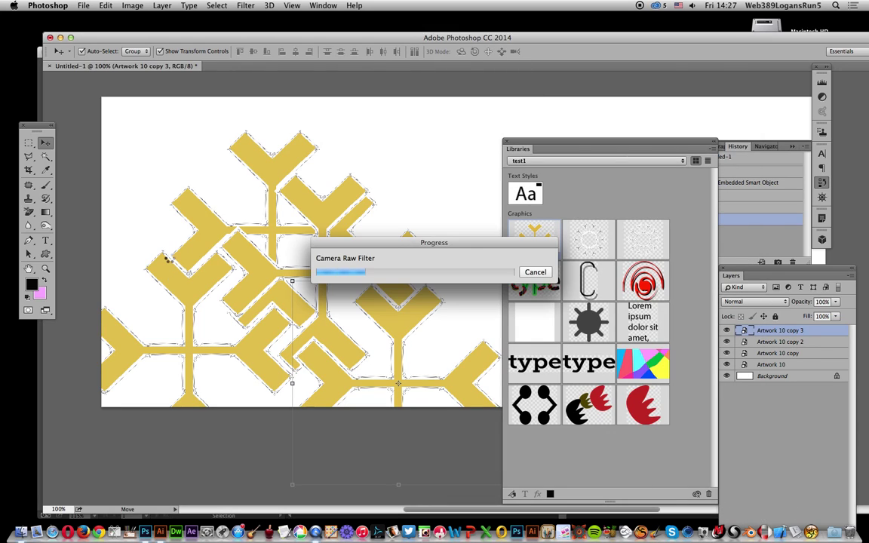